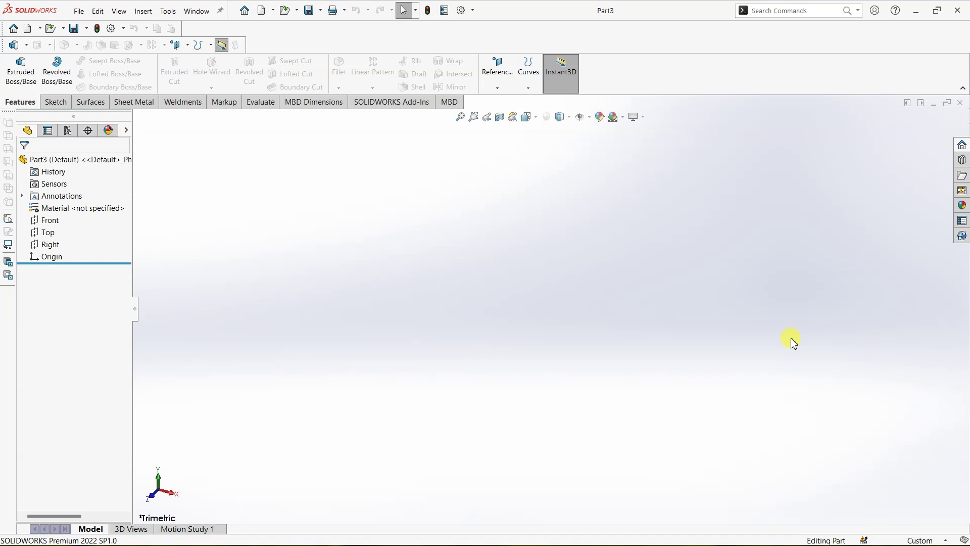
- Start a sketch on the Top plane and draw a center rectangle anchored at the origin
right_click(45, 232)
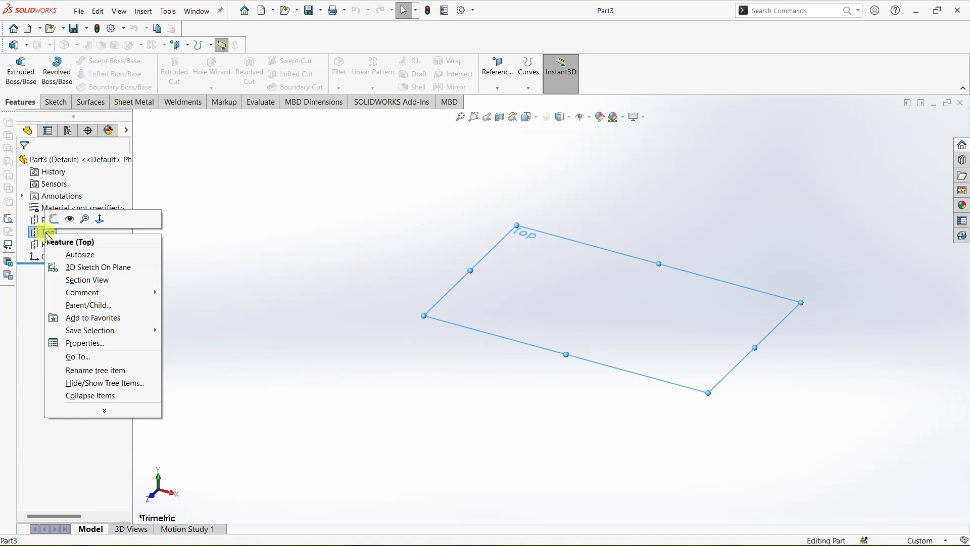
left_click(51, 220)
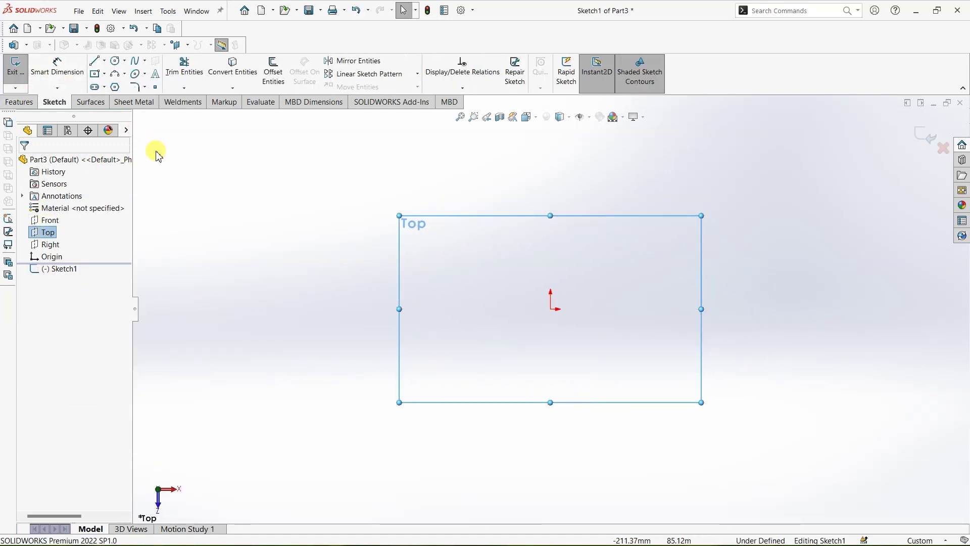
left_click(93, 75)
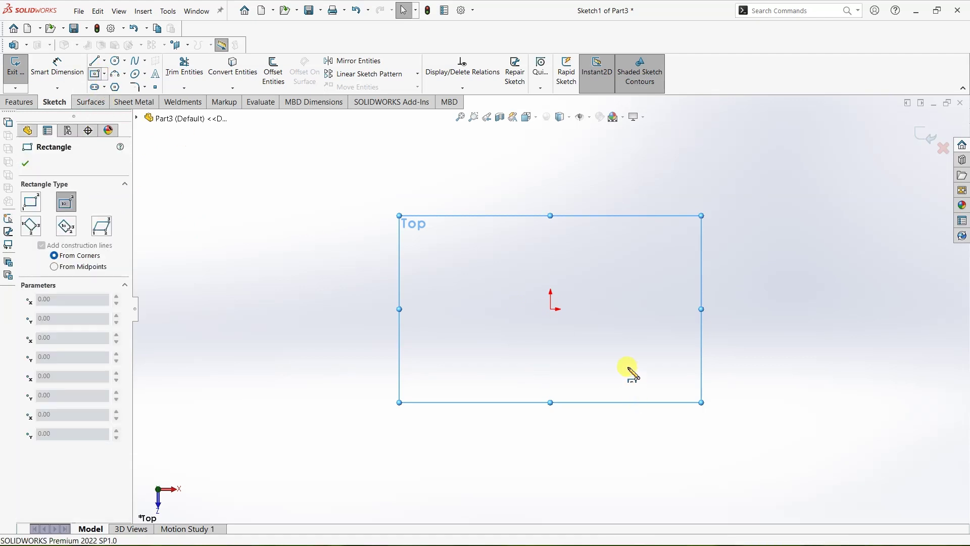
left_click(550, 309)
left_click(652, 392)
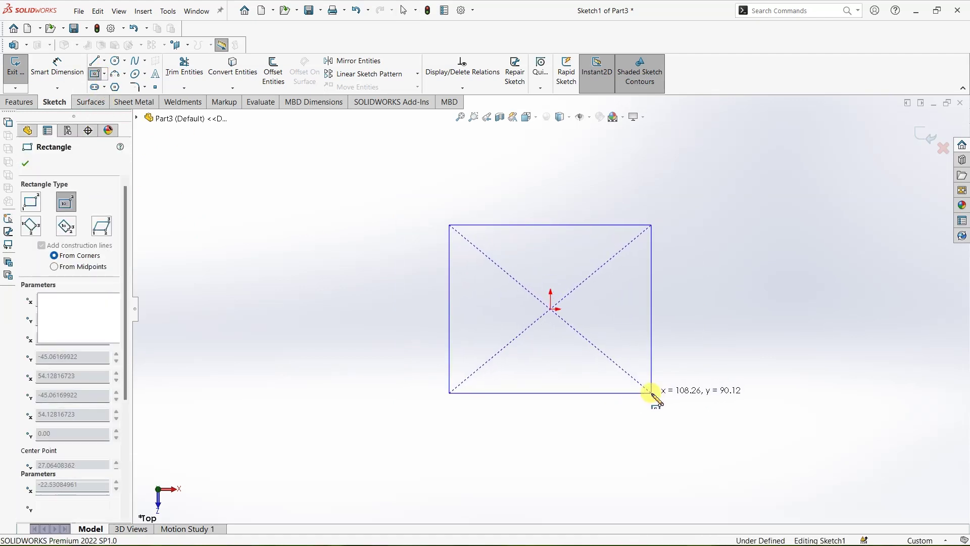
- Dimension the rectangle's left and top edges to 55 mm each, then exit Sketch1
left_click(25, 163)
left_click(57, 69)
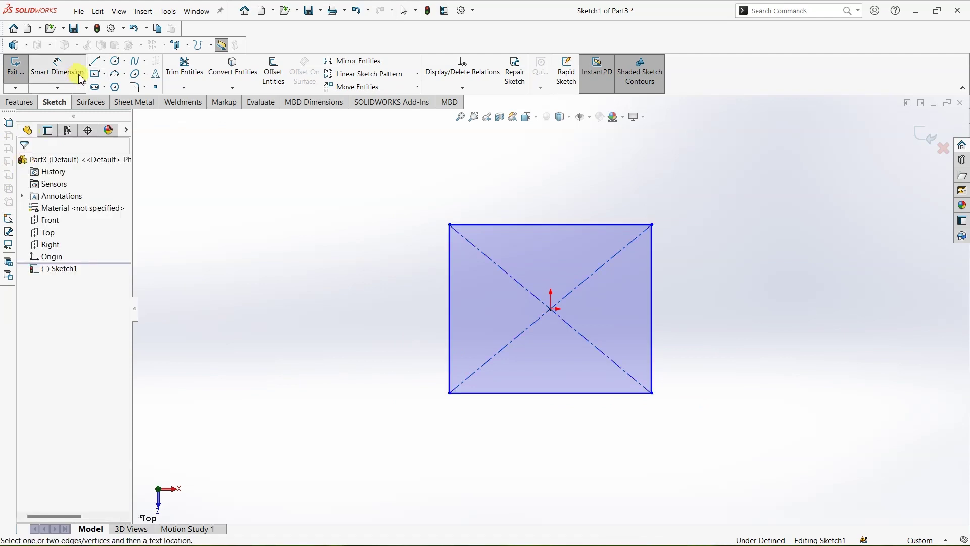
left_click(450, 306)
left_click(350, 295)
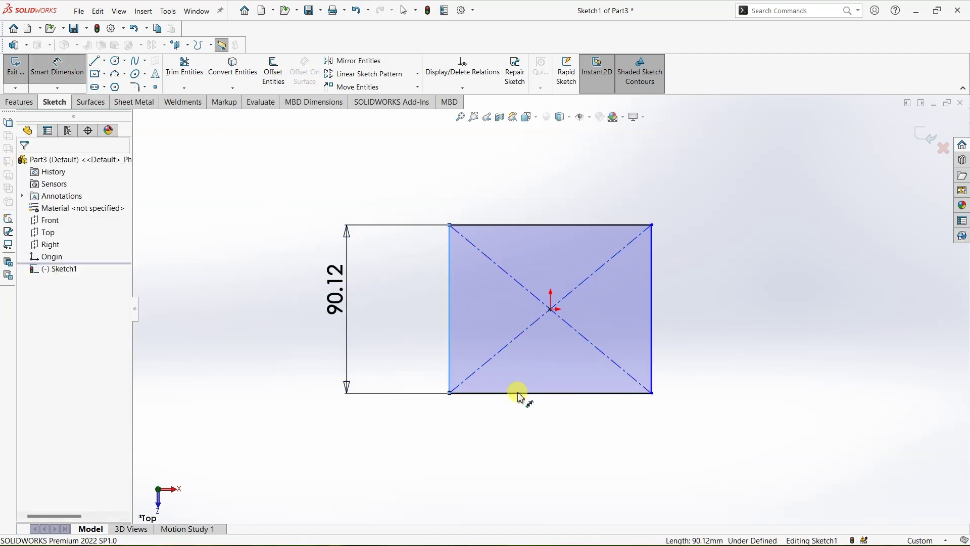
type("55")
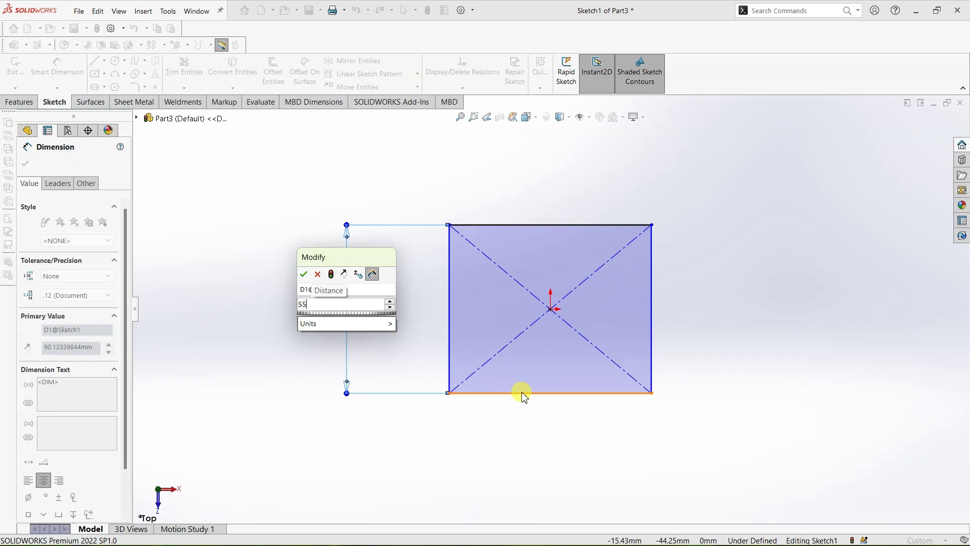
key("Return")
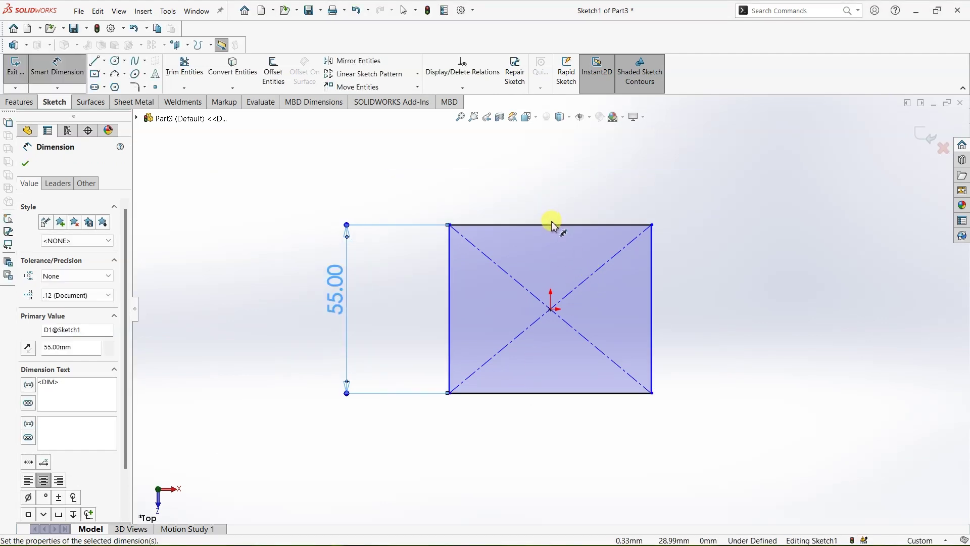
left_click(554, 224)
left_click(554, 175)
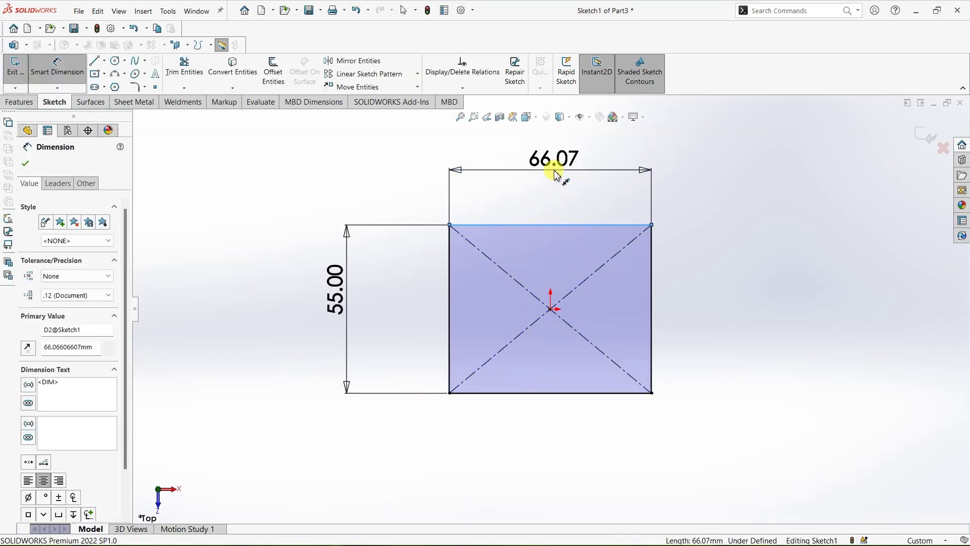
type("55")
key("Return")
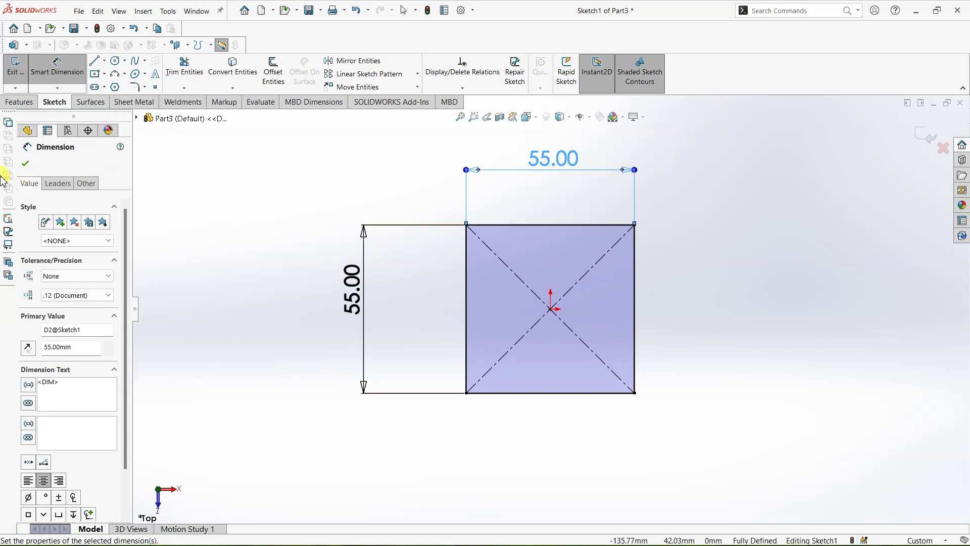
left_click(25, 165)
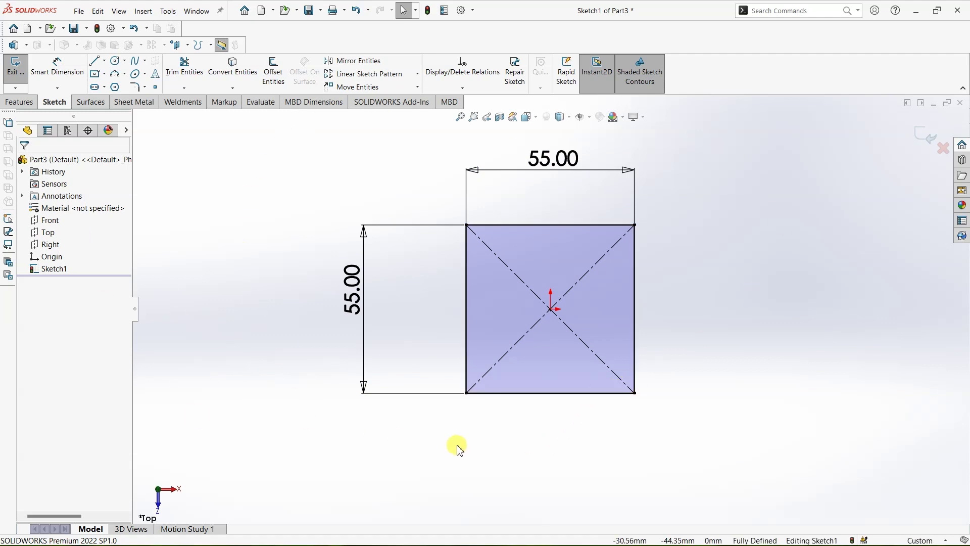
left_click(17, 74)
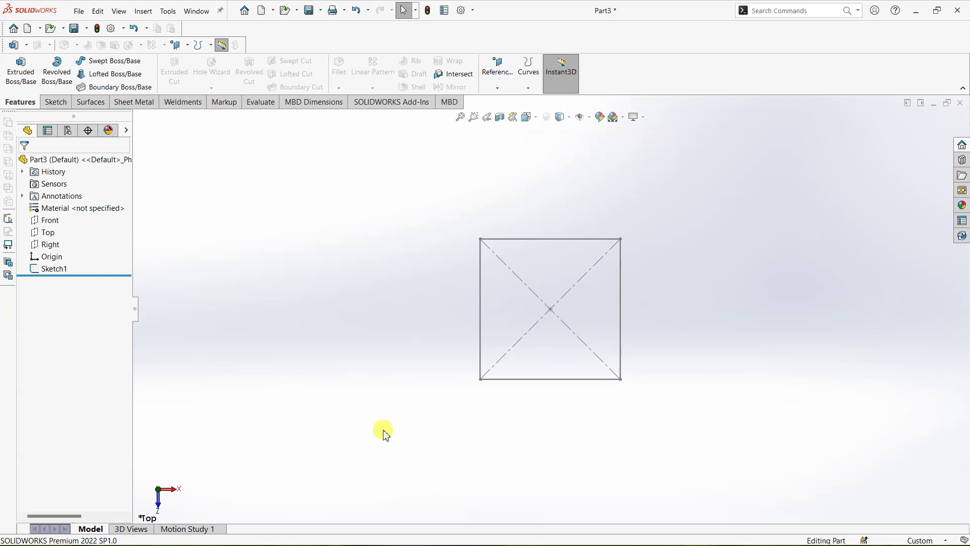
- Create Plane1 offset from the Top plane, changing the distance from 45 to 55 mm
left_click(497, 88)
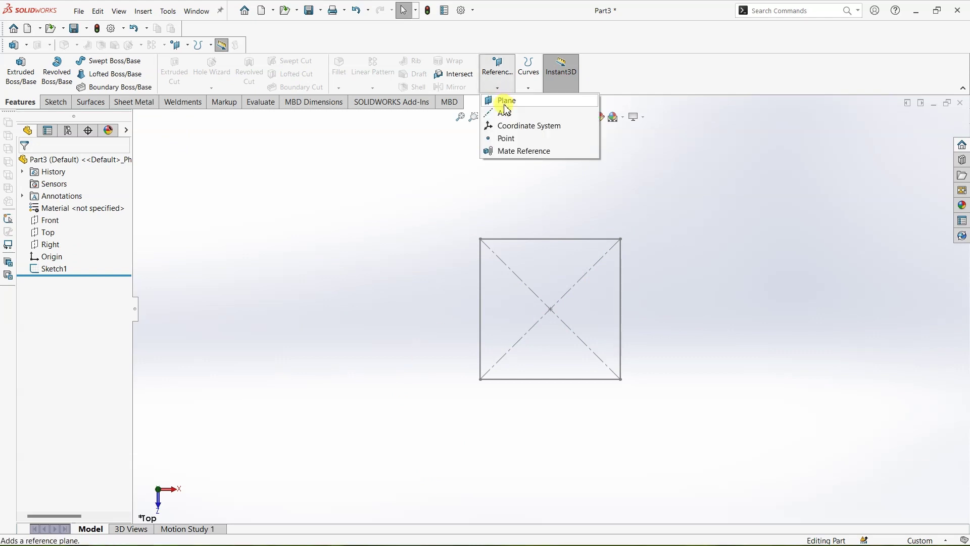
left_click(506, 102)
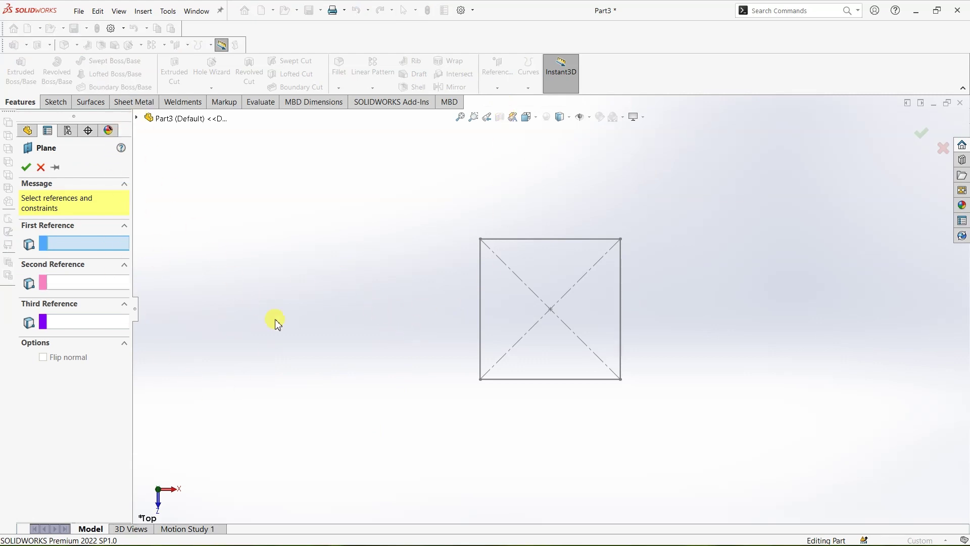
left_click(137, 118)
left_click(174, 192)
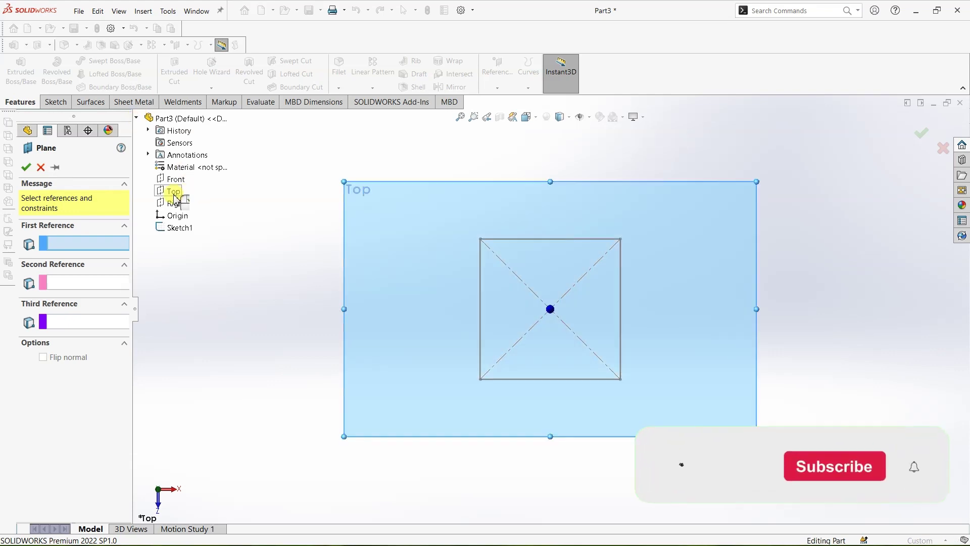
middle_click_drag(270, 416, 261, 198)
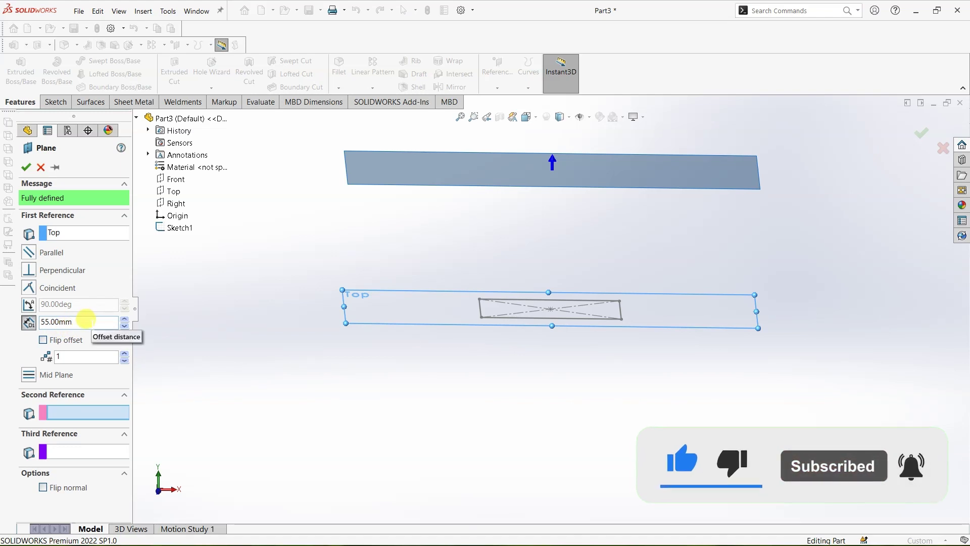
left_click(86, 320)
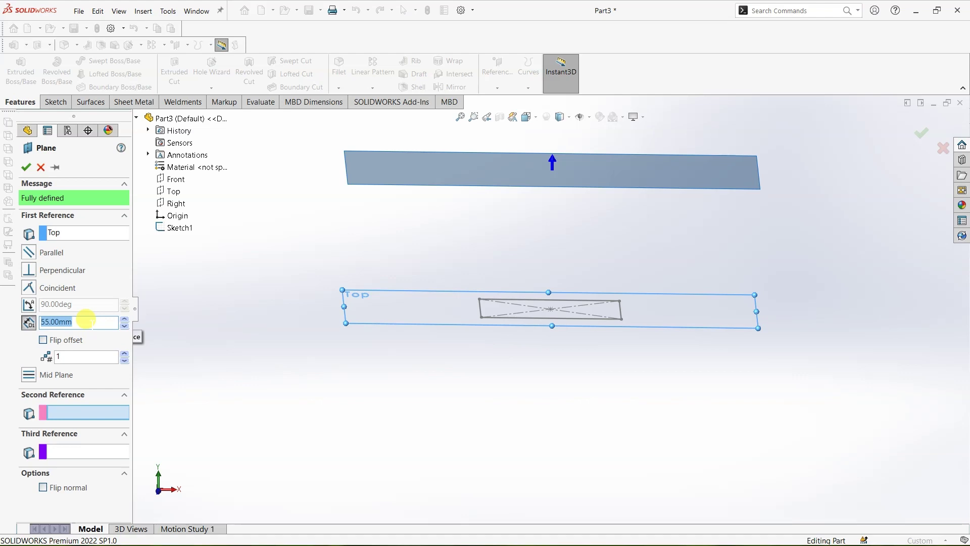
type("45")
key("Return")
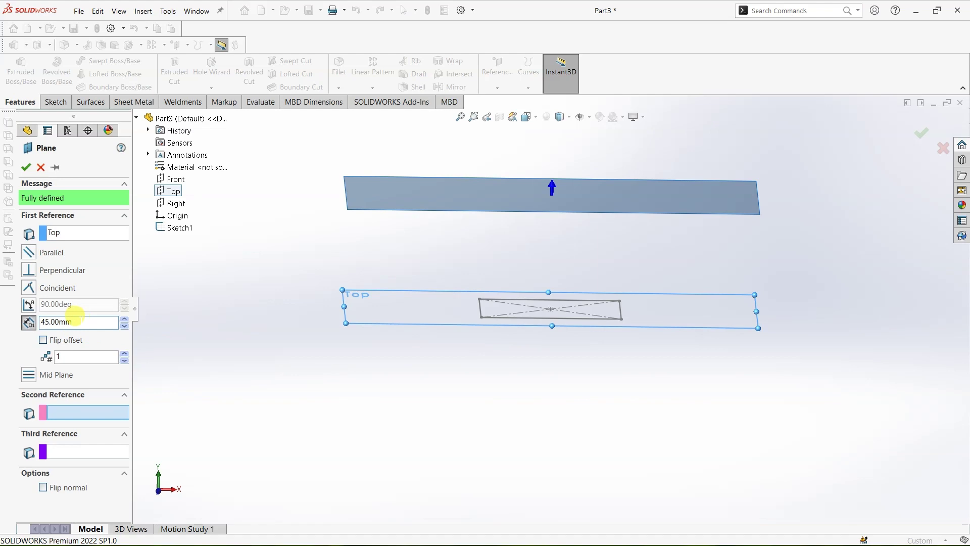
double_click(74, 317)
type("55")
key("Return")
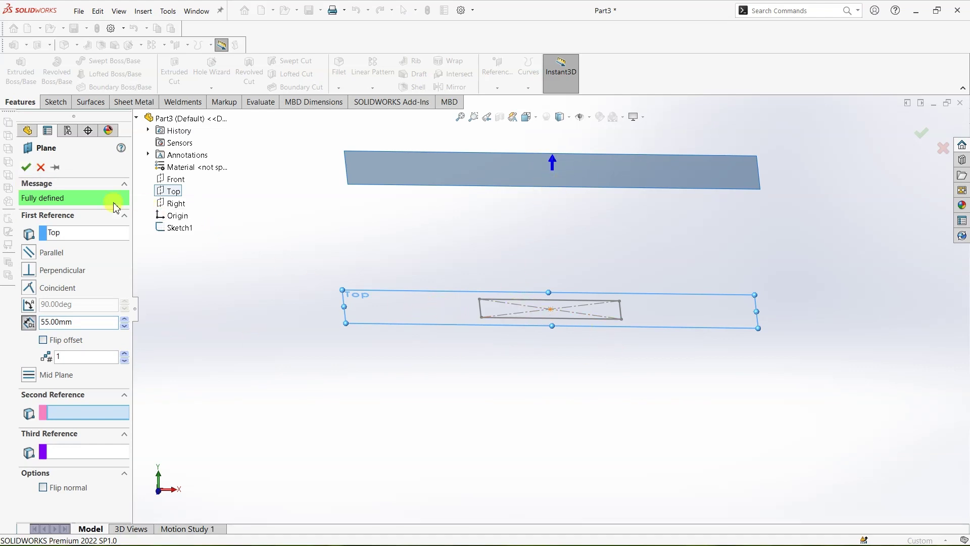
left_click(25, 167)
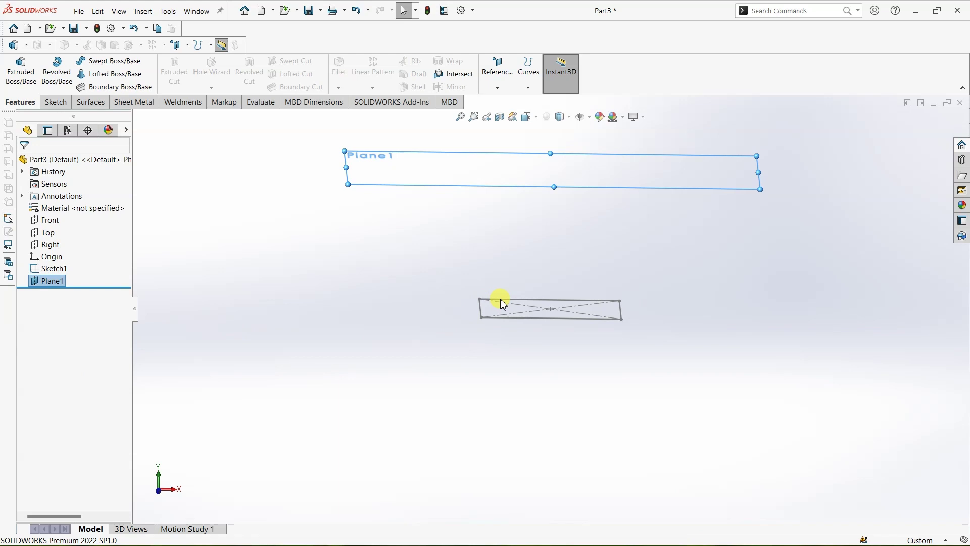
- Create reference point Point1 by projecting the sketch's centre point onto Plane1
left_click(498, 88)
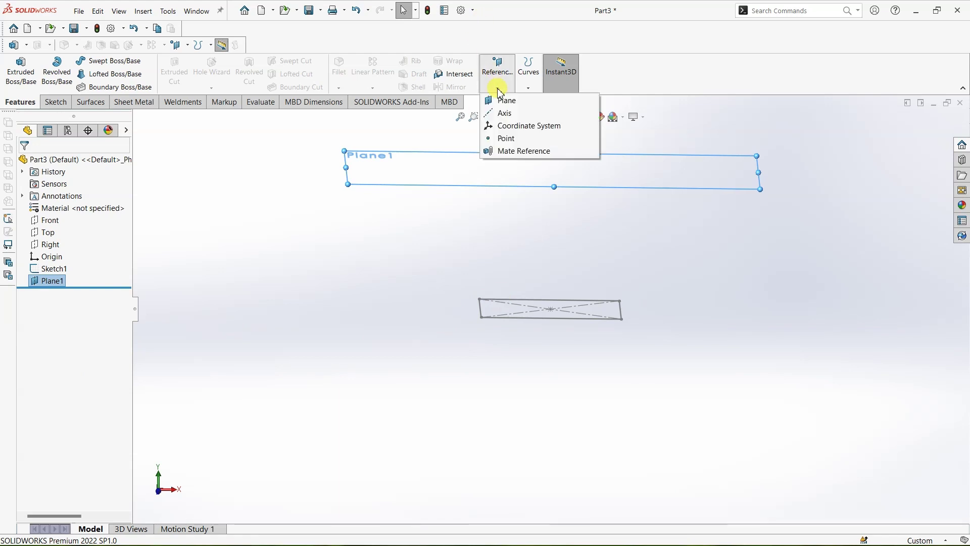
left_click(505, 139)
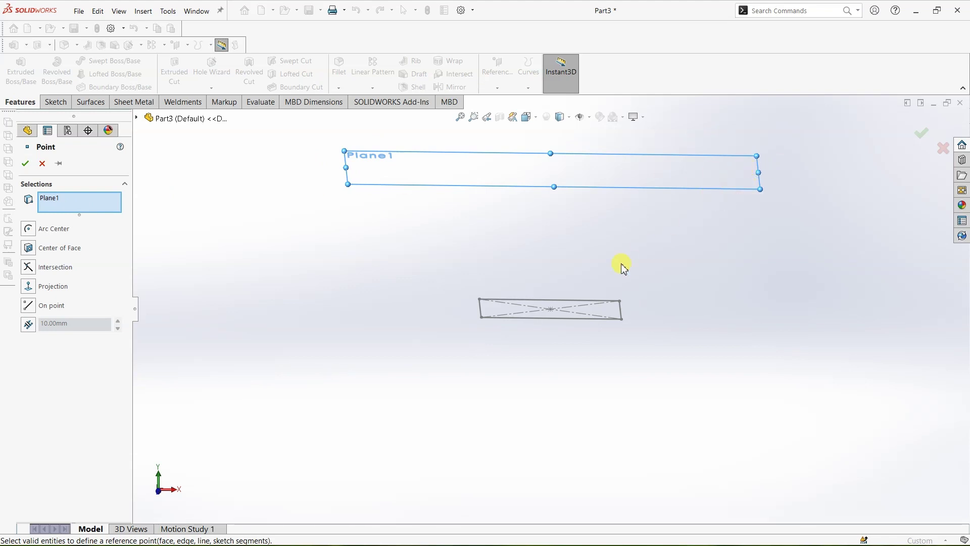
left_click(551, 310)
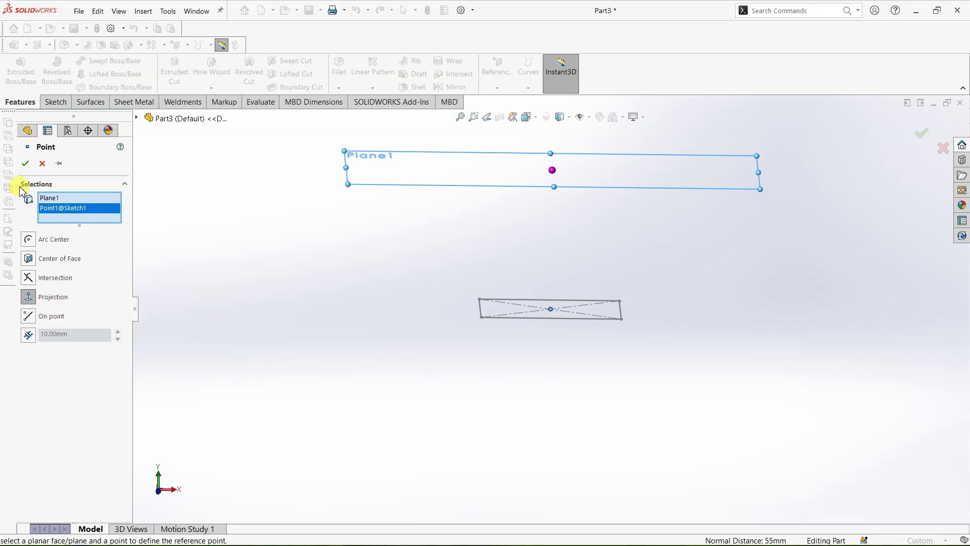
left_click(25, 163)
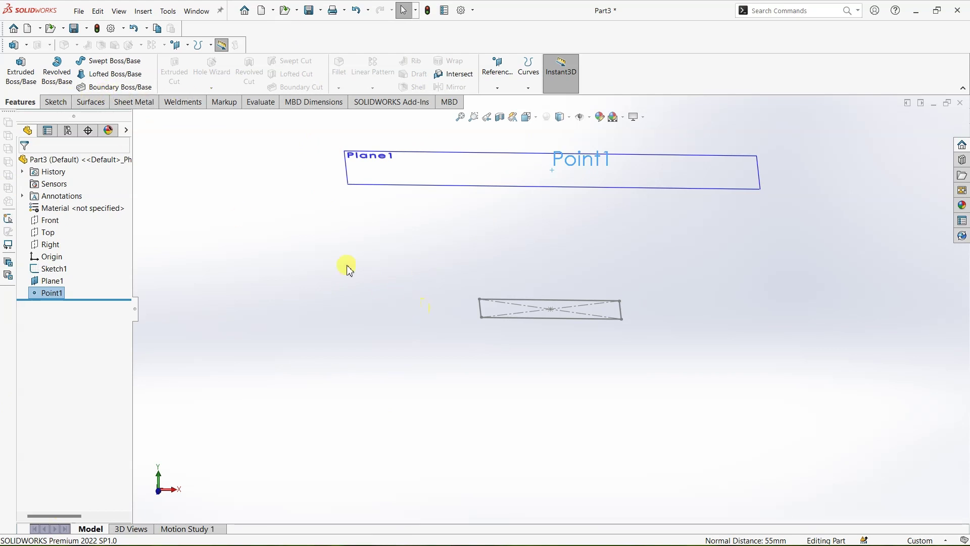
- Start a Lofted Boss/Base and make reference points visible in the viewport
left_click(122, 80)
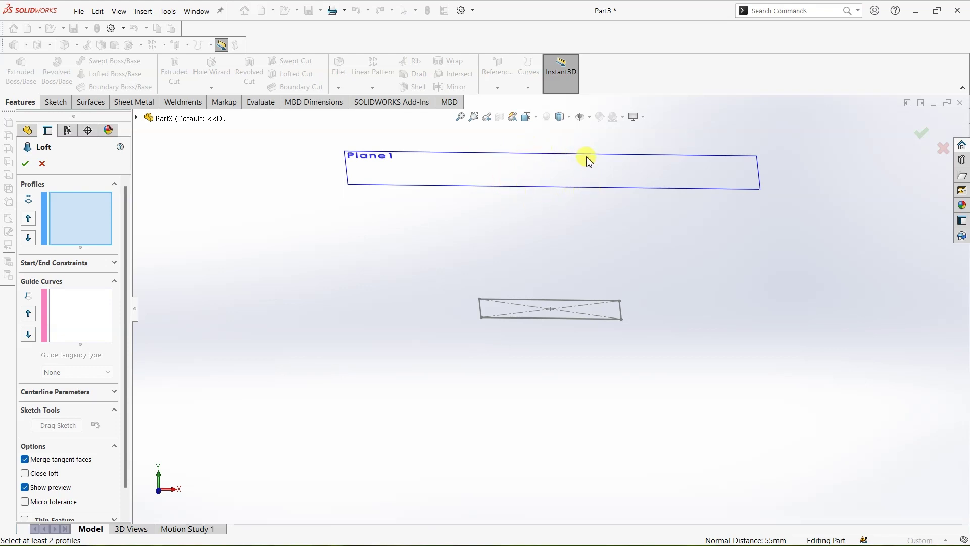
left_click(590, 118)
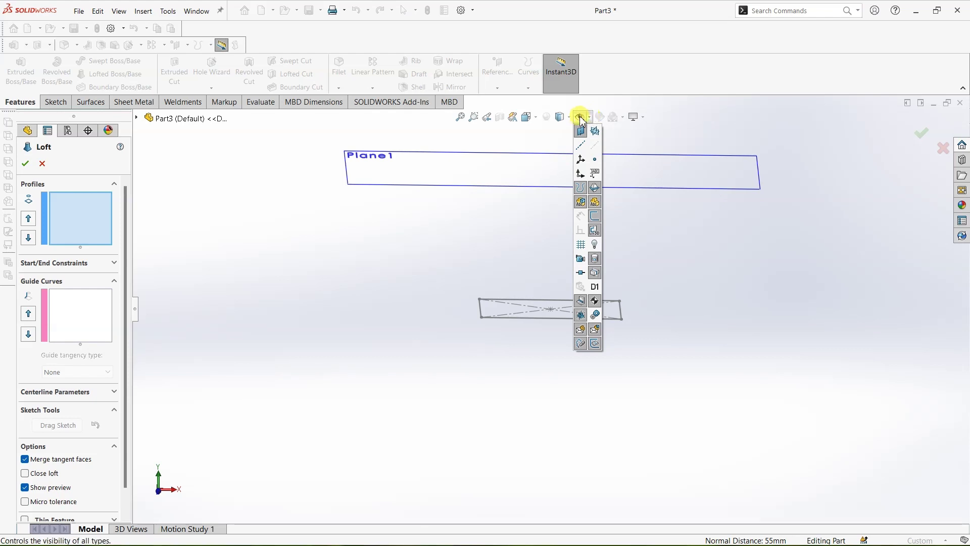
left_click(581, 116)
left_click(582, 117)
left_click(595, 162)
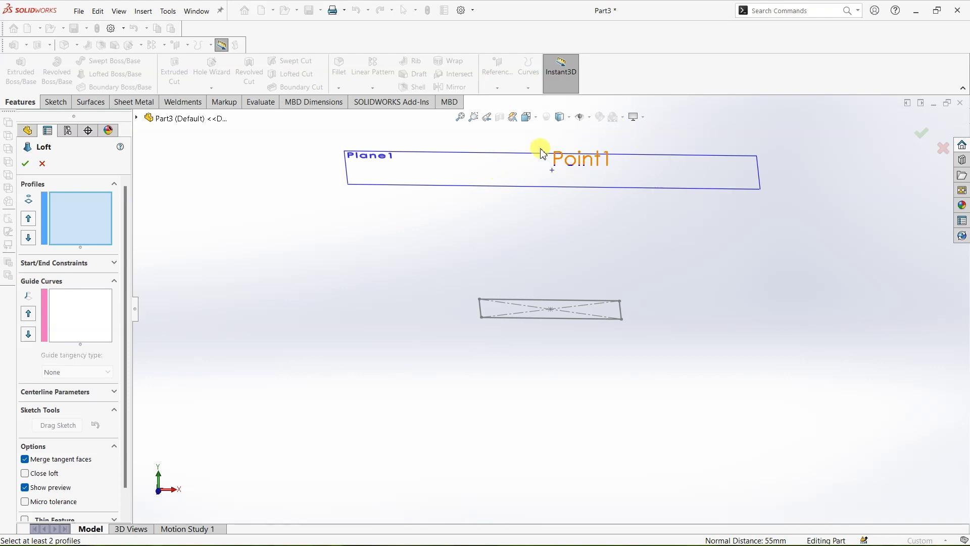
- Loft from Point1 to the square Sketch1 as profiles, creating Loft1
left_click(554, 172)
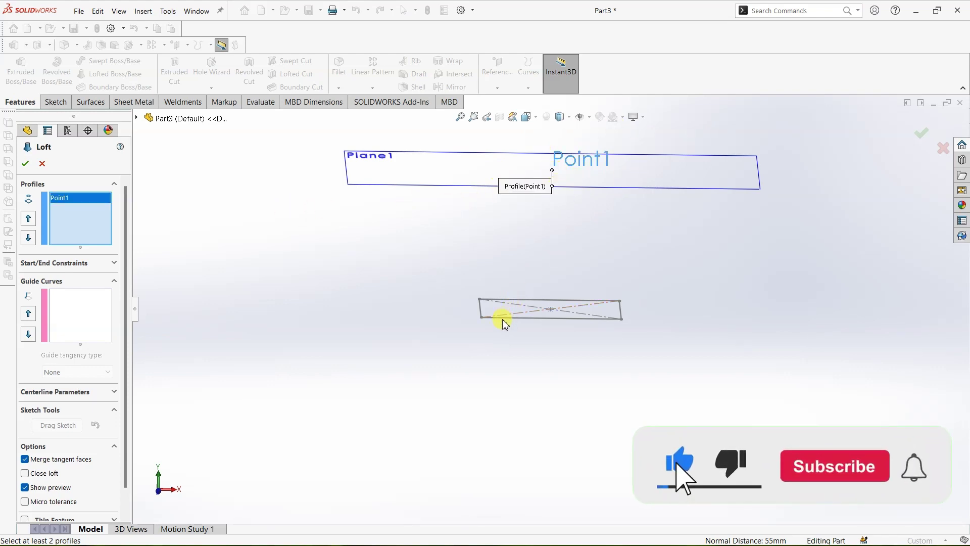
left_click(529, 319)
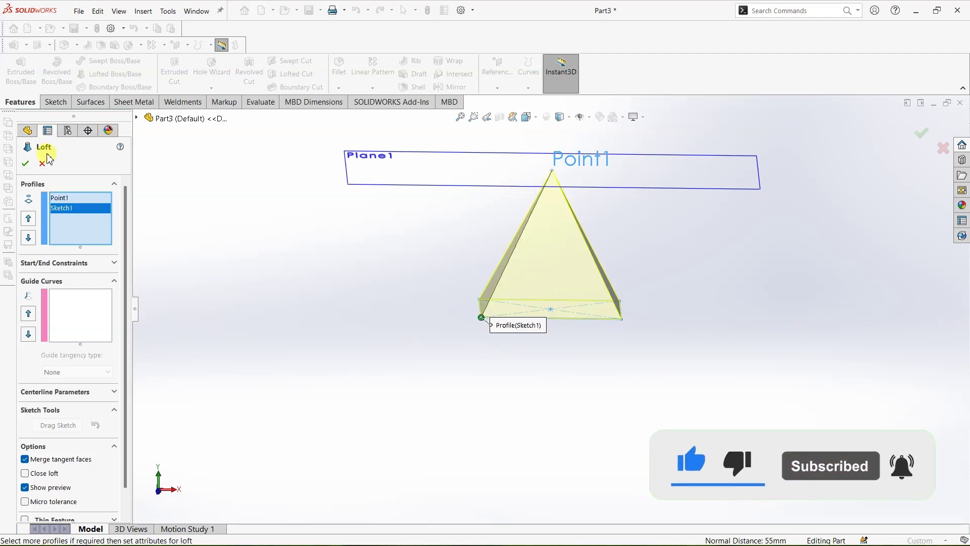
left_click(25, 164)
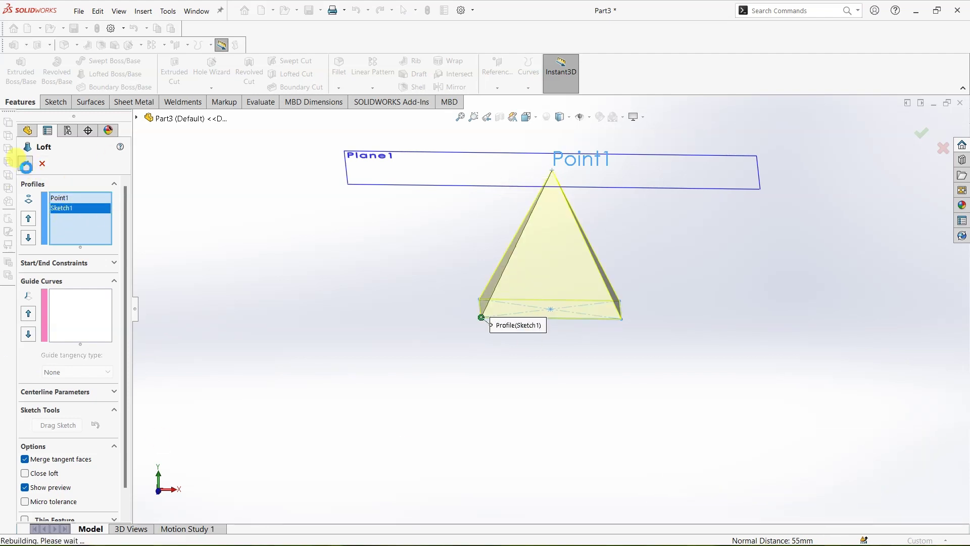
scroll(704, 254, "down", 3)
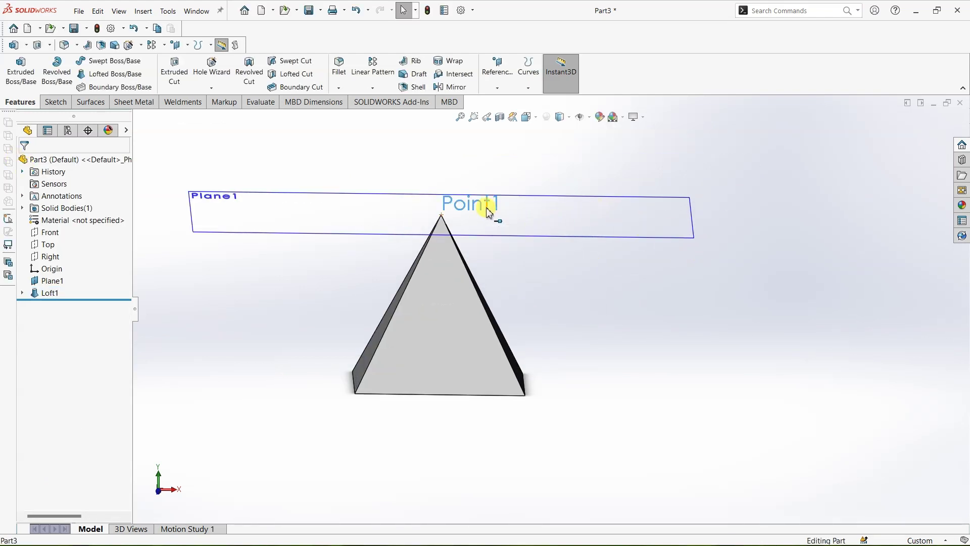
- Hide Plane1 from its context toolbar and orbit around the pyramid
right_click(492, 215)
left_click(511, 192)
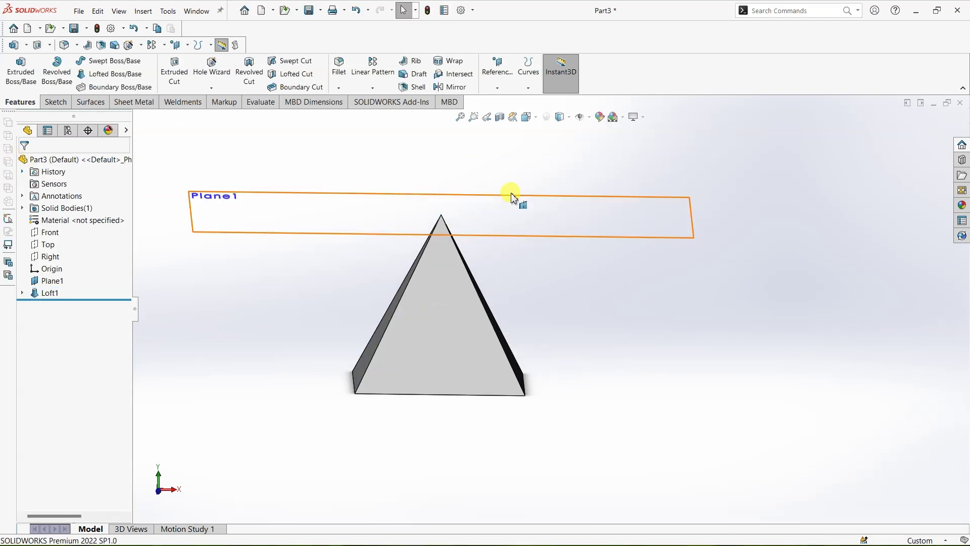
right_click(601, 236)
left_click(641, 223)
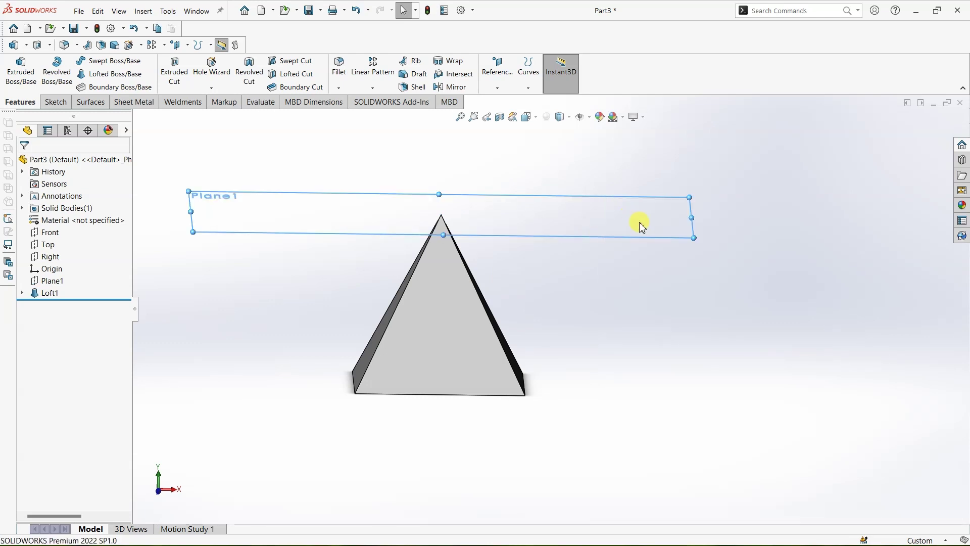
middle_click_drag(611, 338, 566, 242)
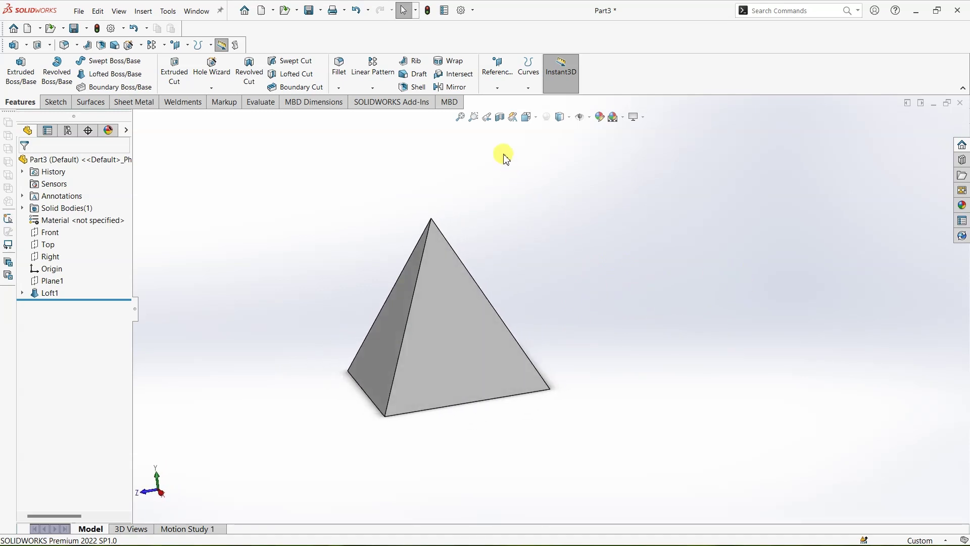
left_click(500, 117)
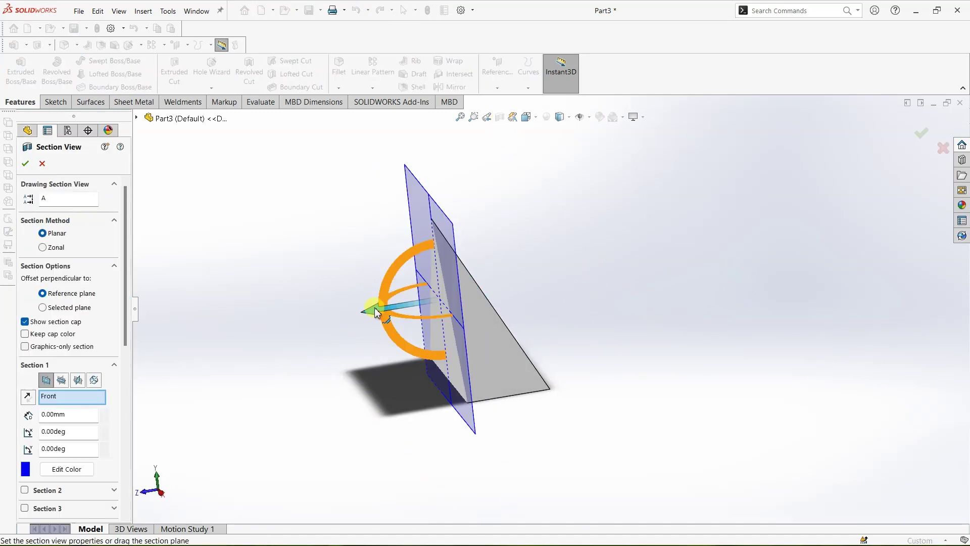
left_click_drag(388, 322, 358, 318)
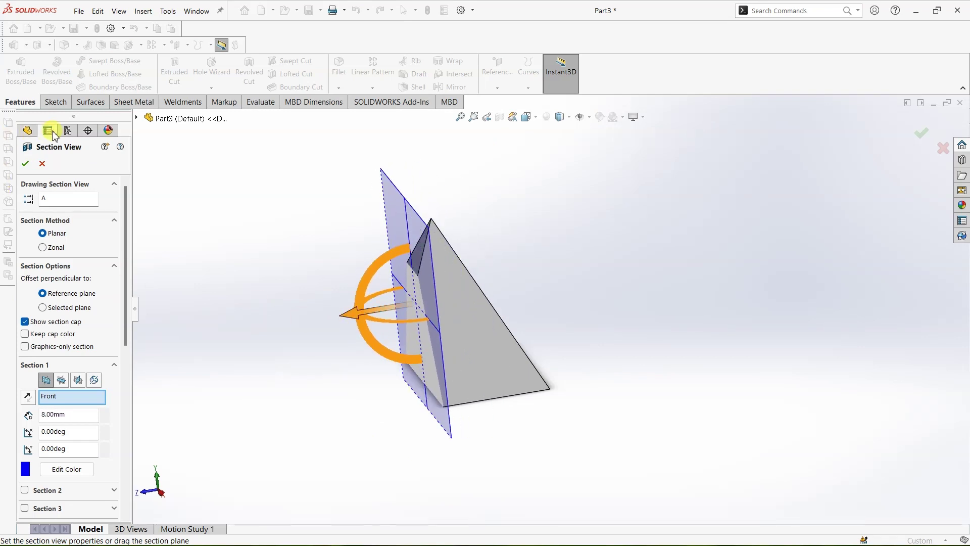
left_click(42, 163)
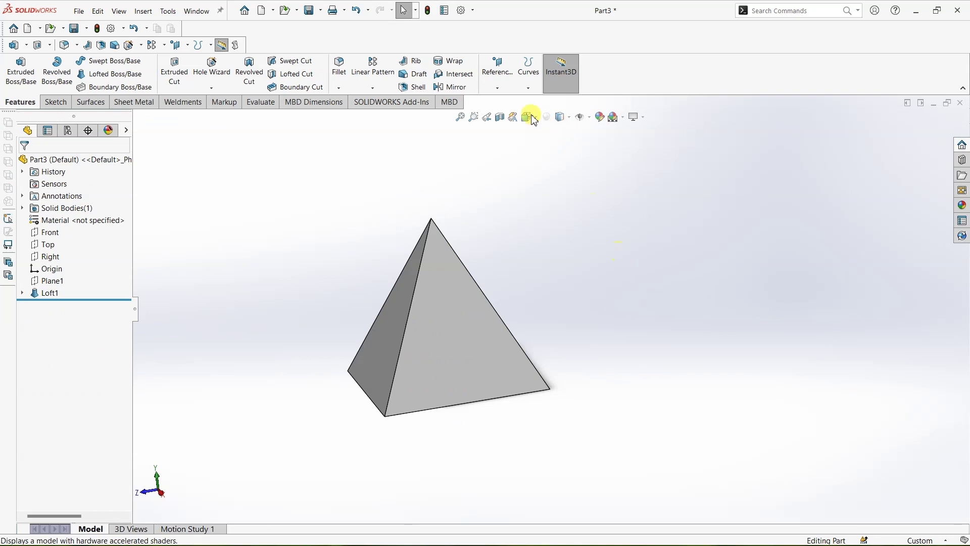
- Set the view orientation to Isometric
left_click(537, 116)
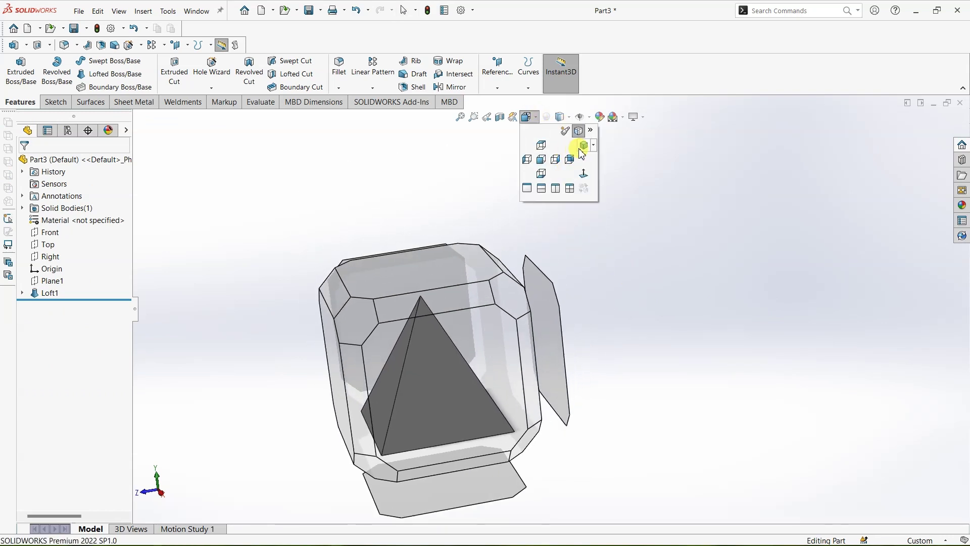
left_click(581, 150)
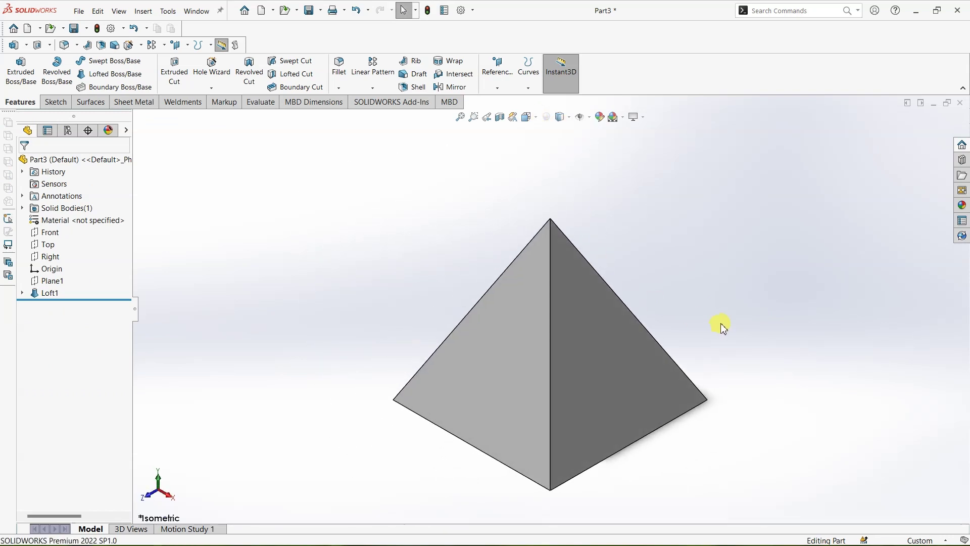